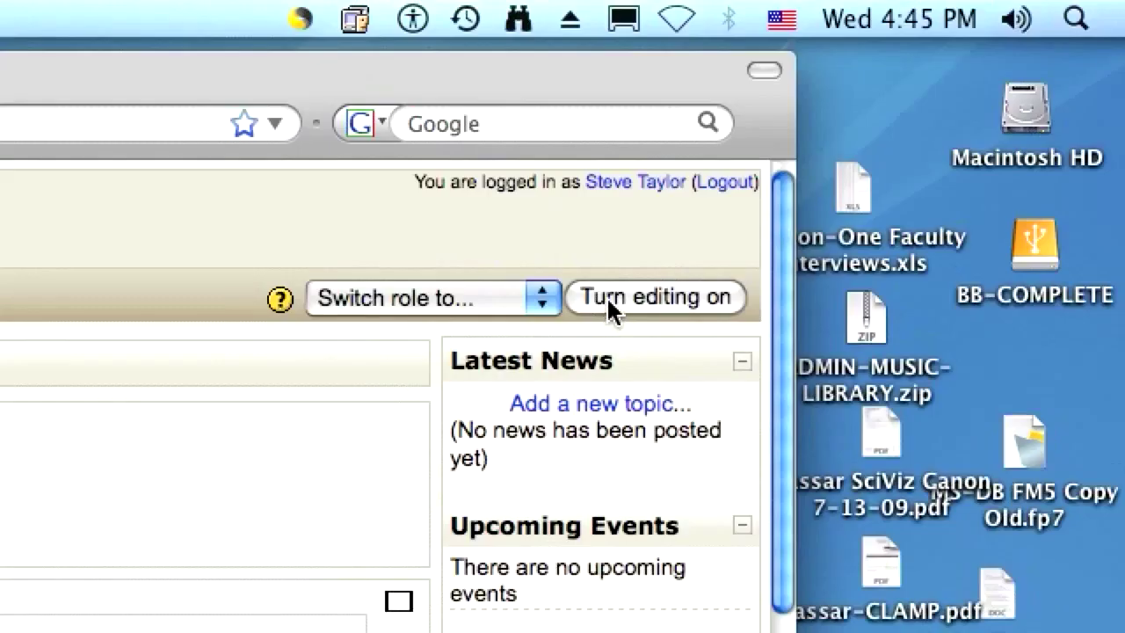
# Turn on editing mode for the Workshop Site #1 course page.
pyautogui.click(1048, 124)
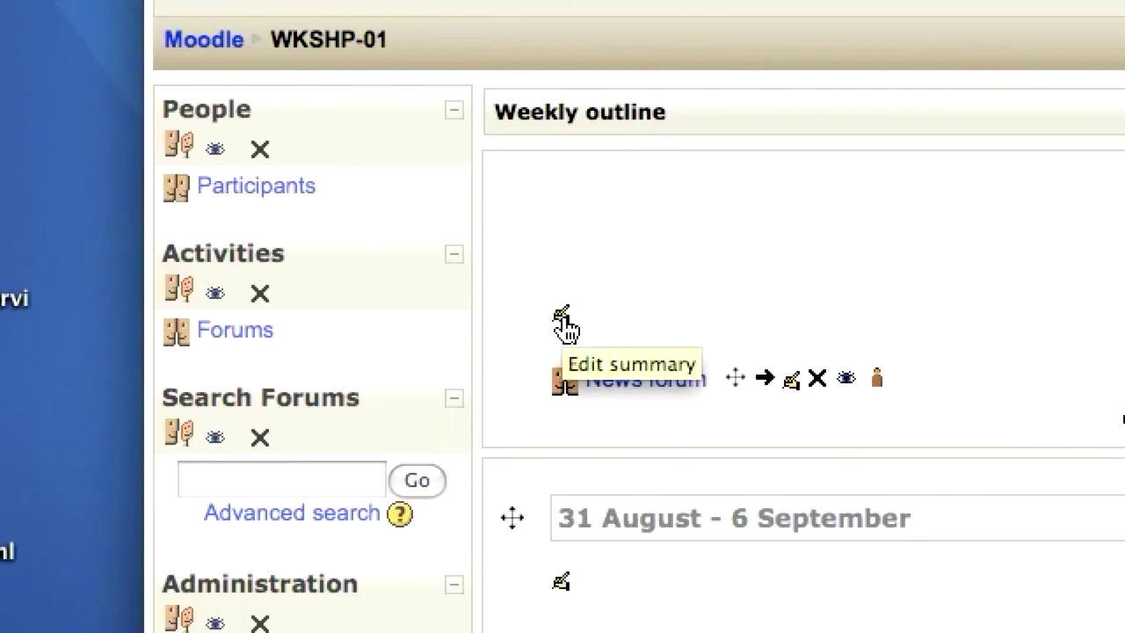
# Write 'Introduction to Psychology' in the top section summary and set it in Impact font.
pyautogui.click(562, 319)
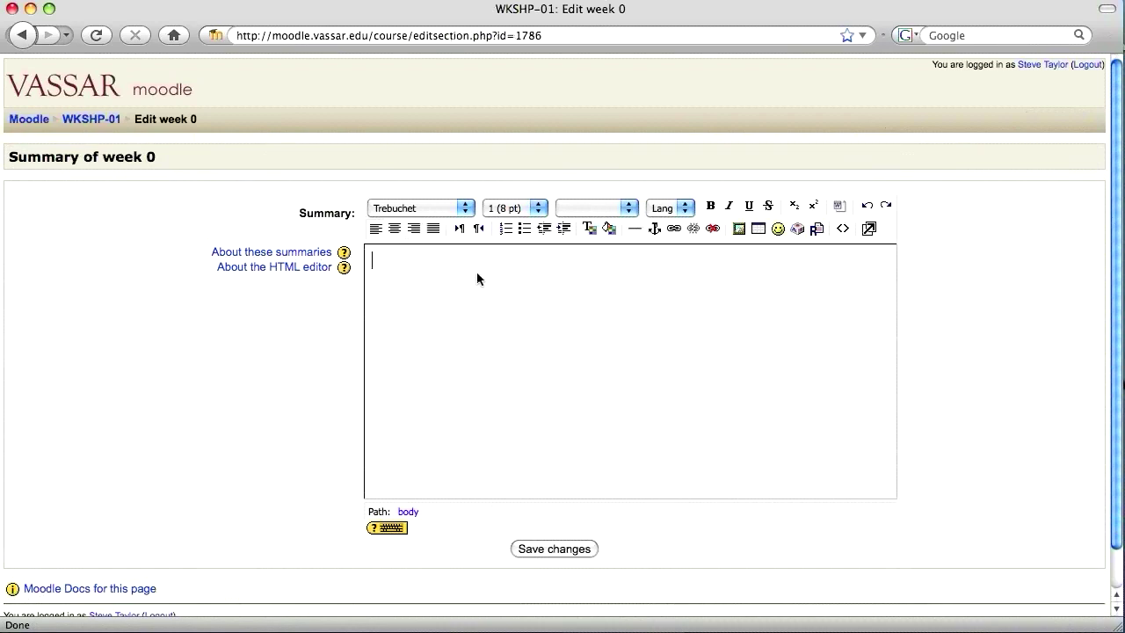
pyautogui.write('Introduction to Psychology')
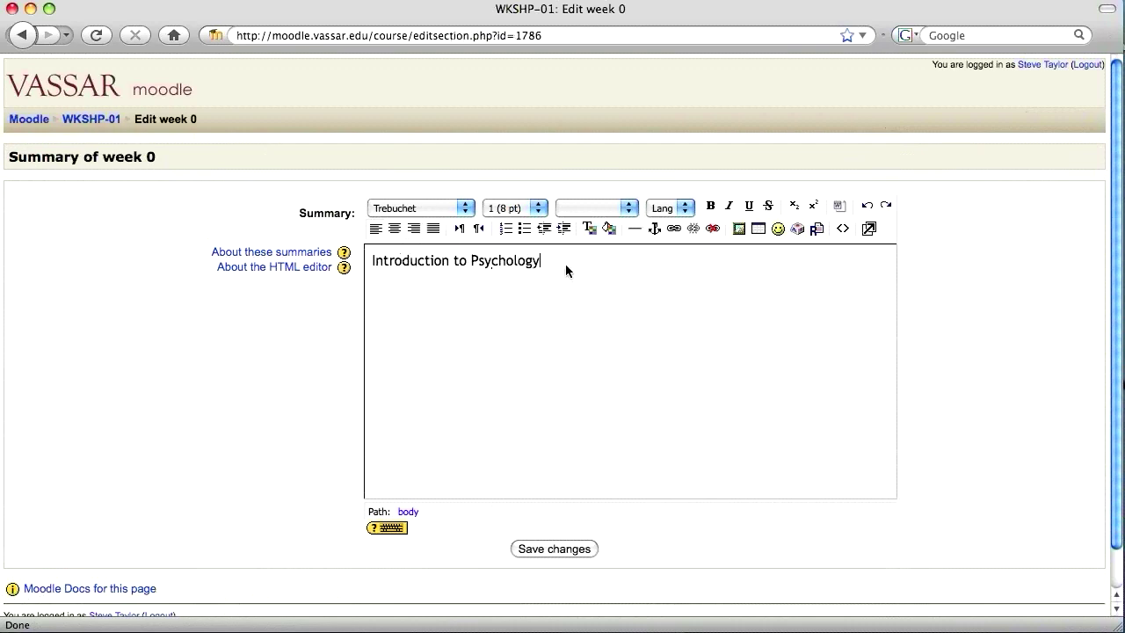
pyautogui.moveTo(564, 264); pyautogui.dragTo(353, 263)
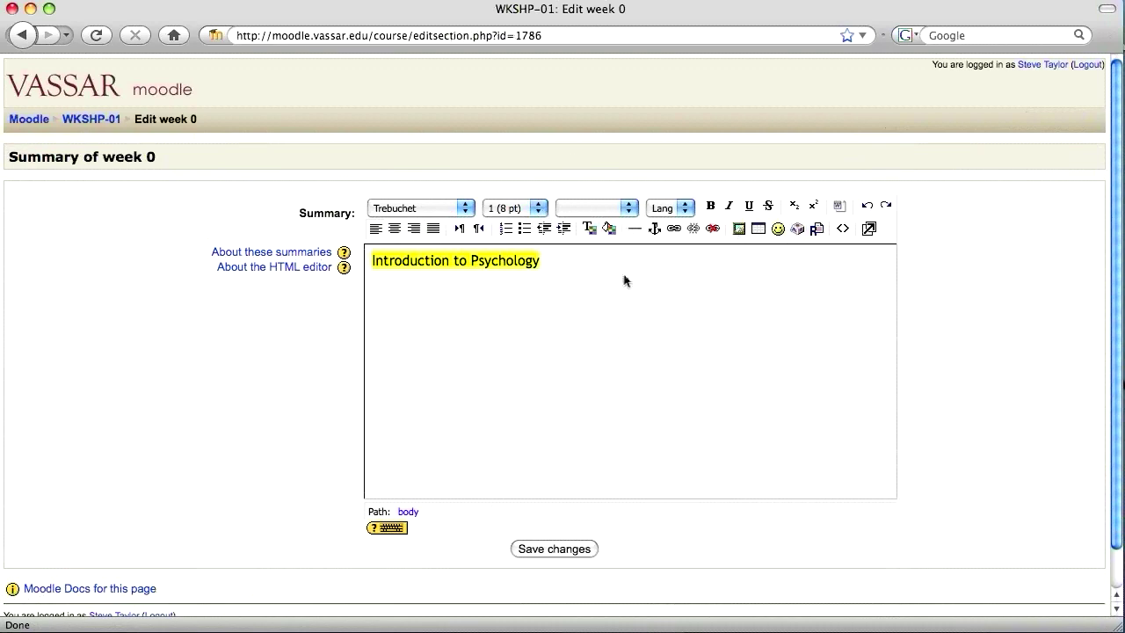
pyautogui.click(453, 209)
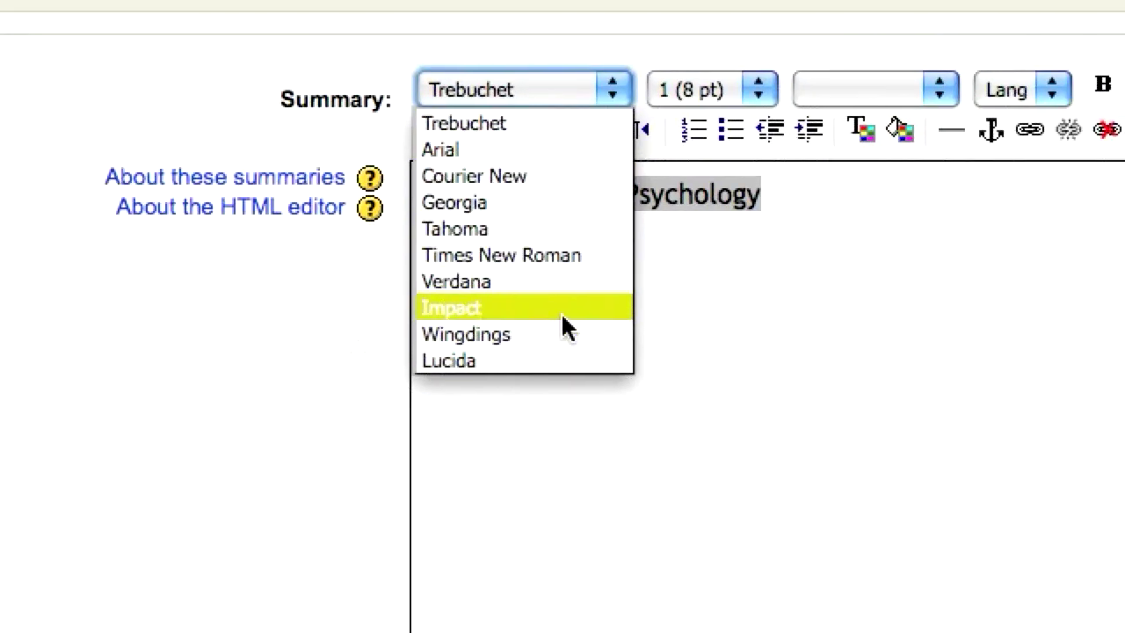
pyautogui.click(562, 316)
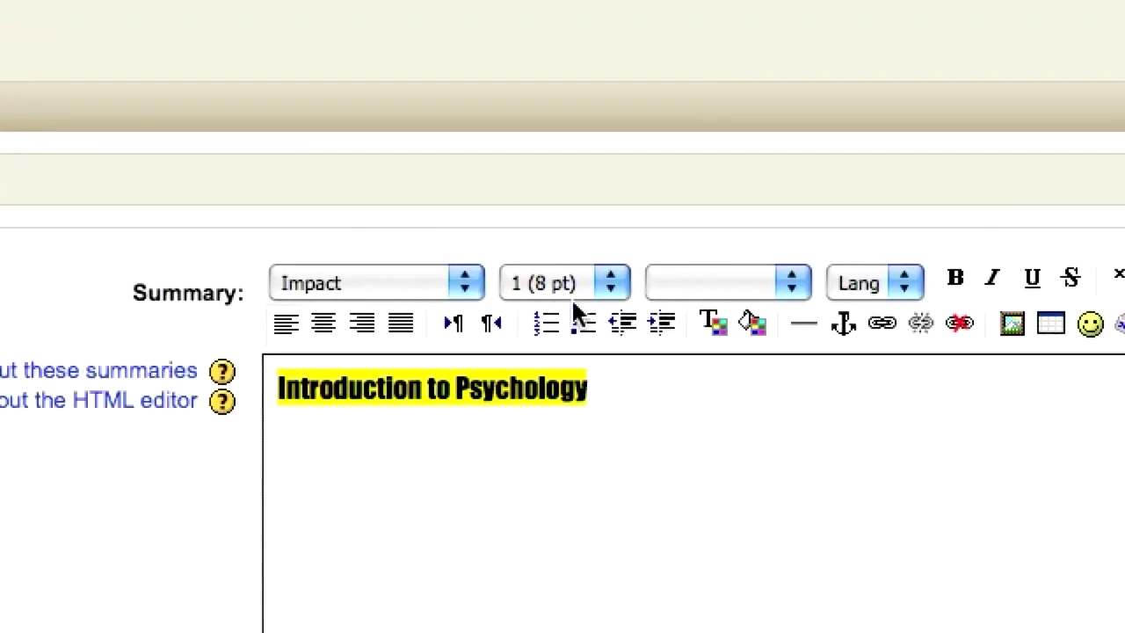
# Make the heading 24 pt and colour it deep pink.
pyautogui.click(567, 295)
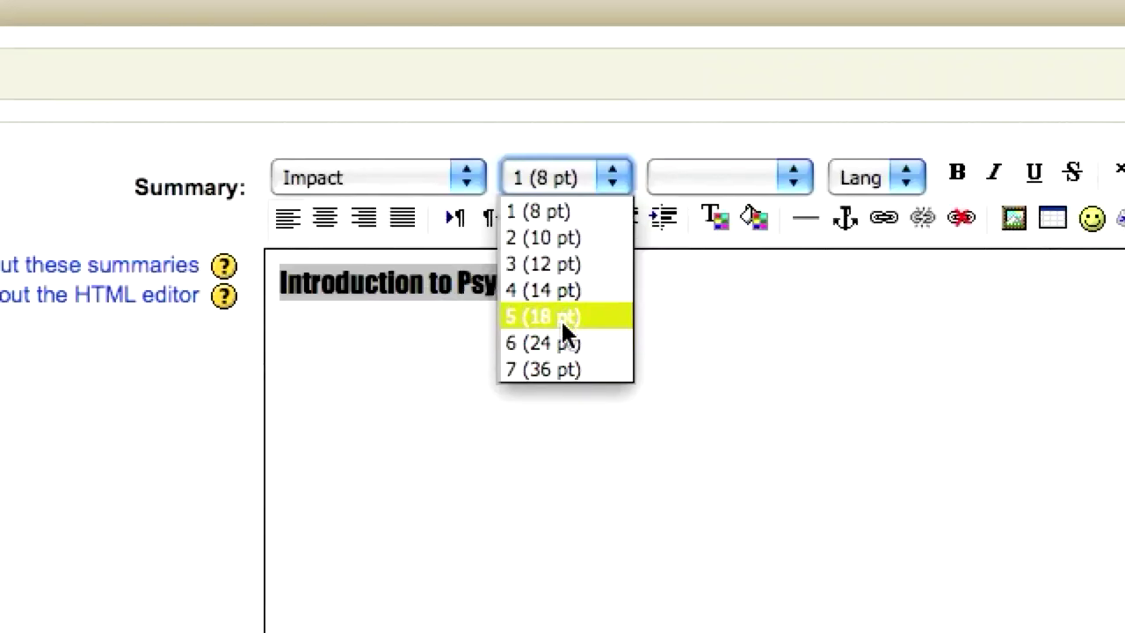
pyautogui.click(563, 322)
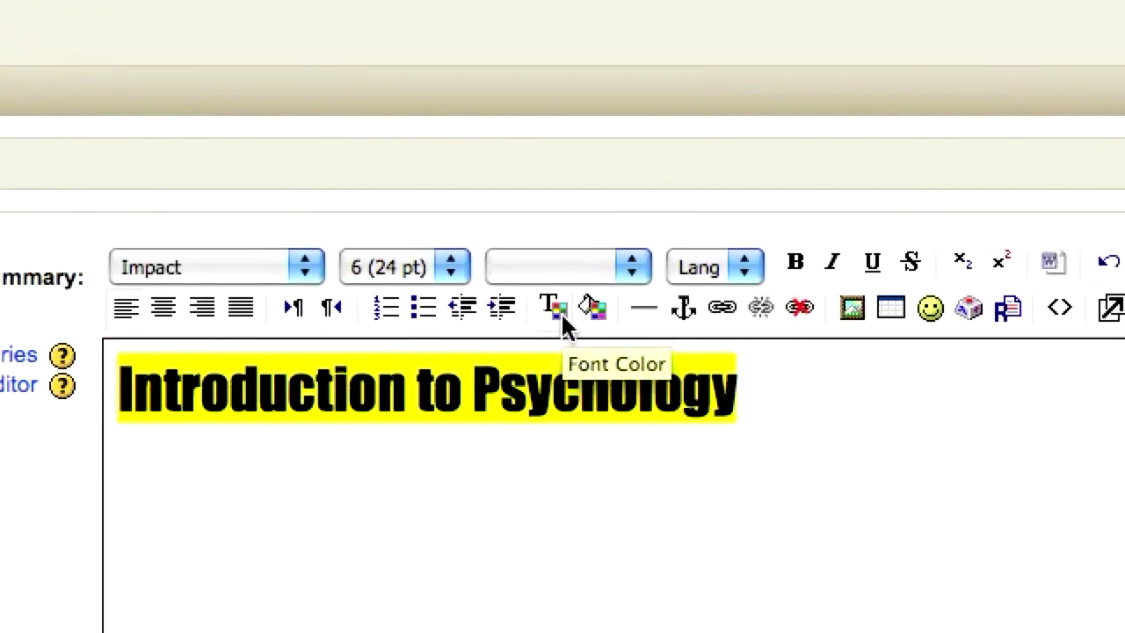
pyautogui.click(560, 312)
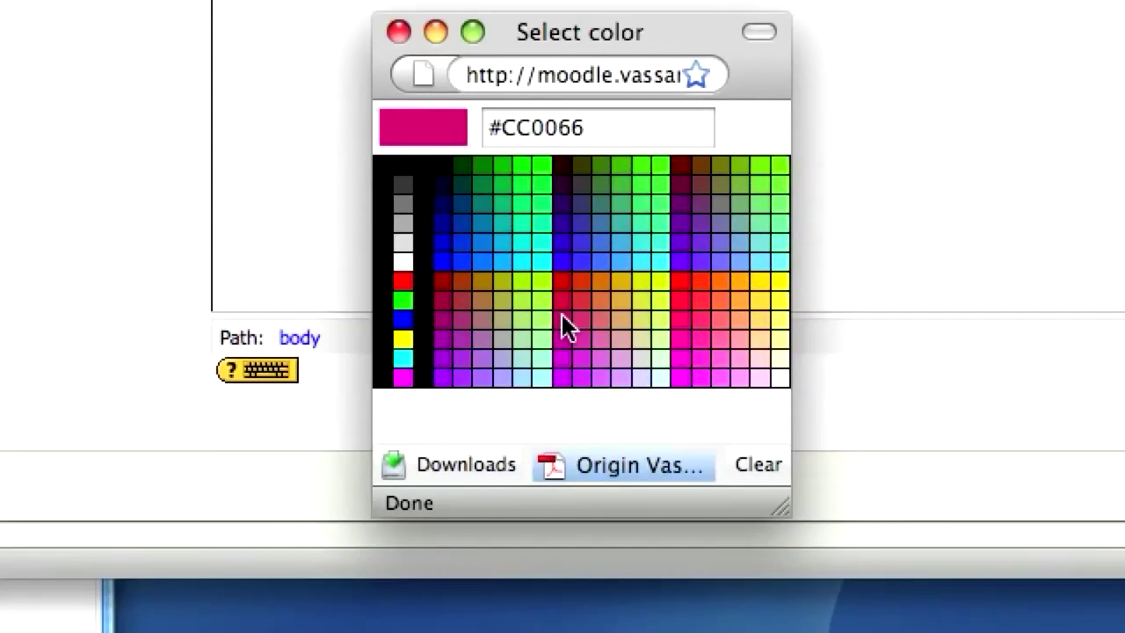
pyautogui.click(553, 477)
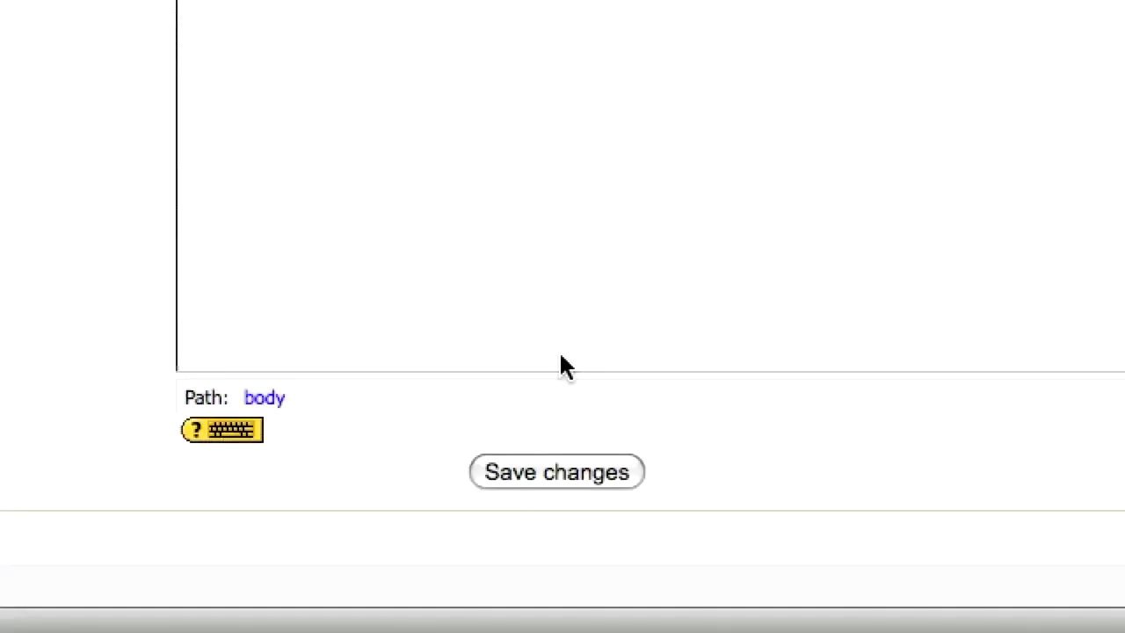
# Save the pink heading to the course and reopen the top section's summary editor.
pyautogui.click(563, 319)
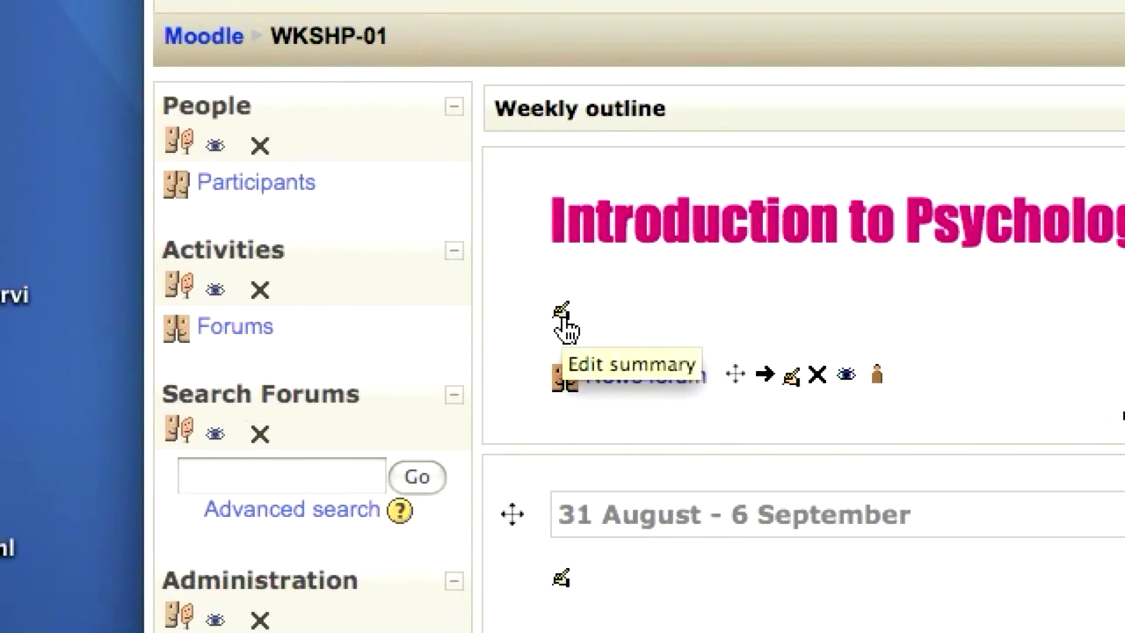
pyautogui.click(563, 318)
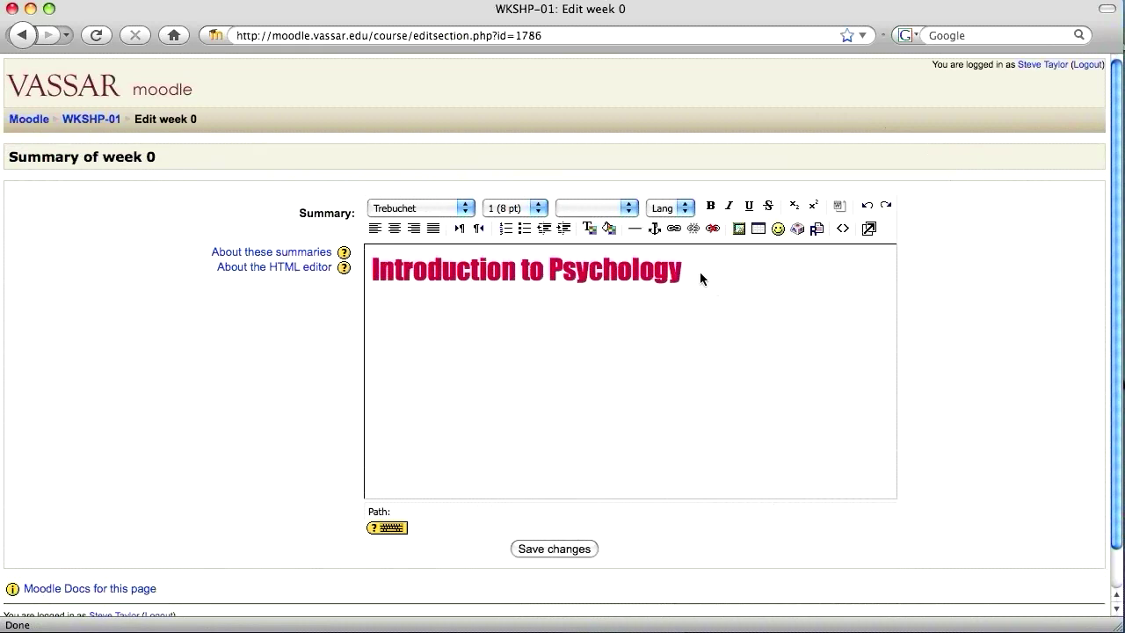
# Give 'Introduction to Psychology' a blue background and 36 pt size, then save the summary.
pyautogui.moveTo(701, 270); pyautogui.dragTo(352, 270)
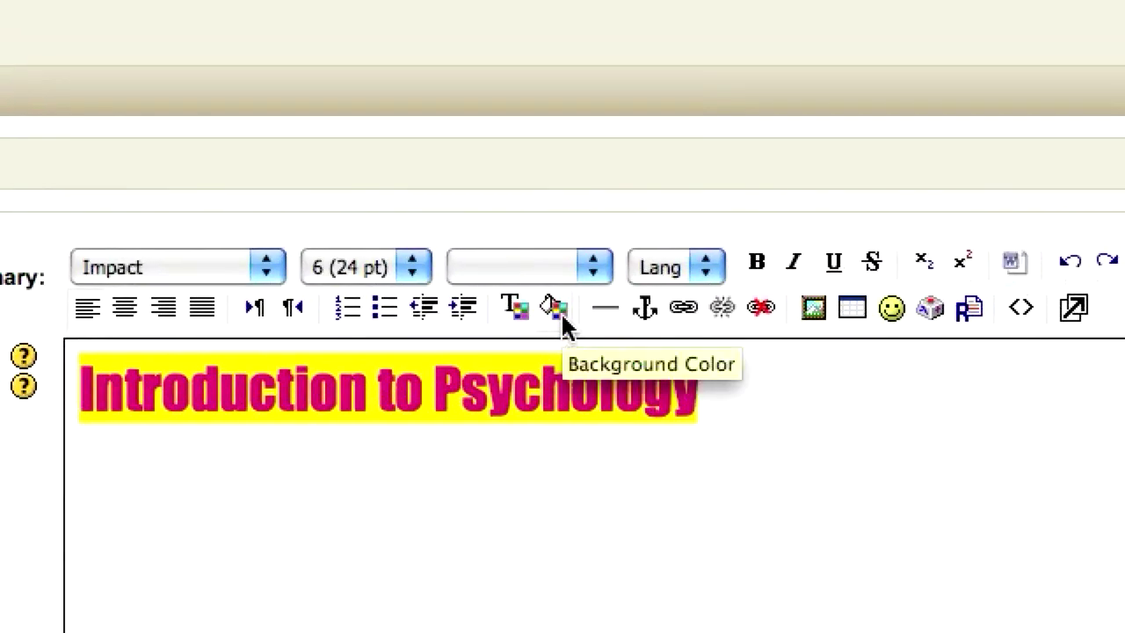
pyautogui.click(561, 320)
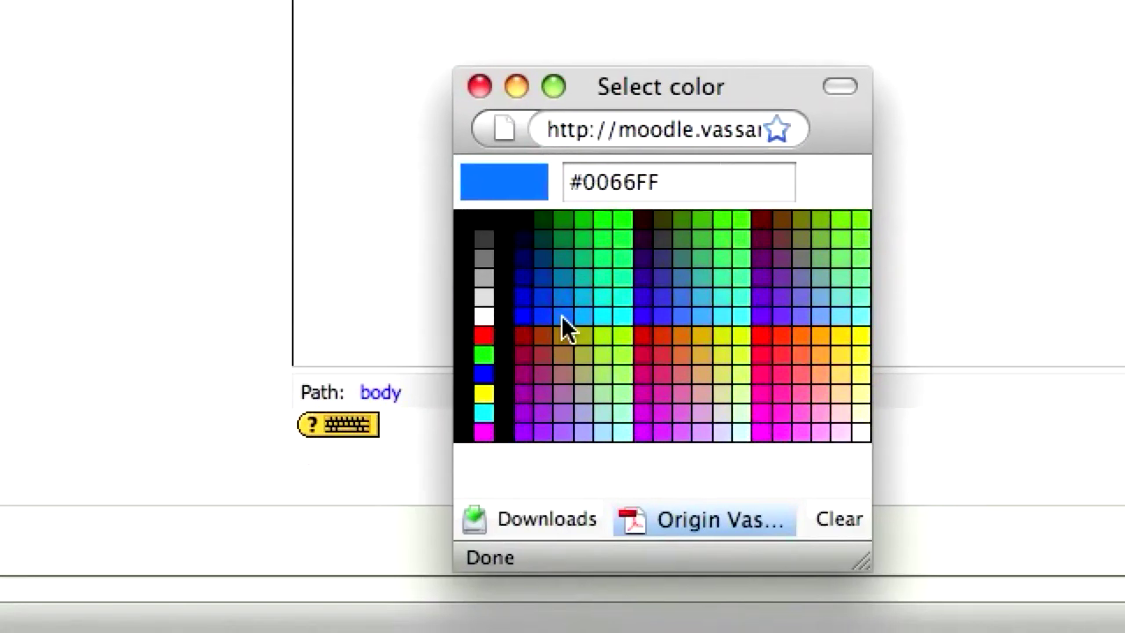
pyautogui.click(562, 316)
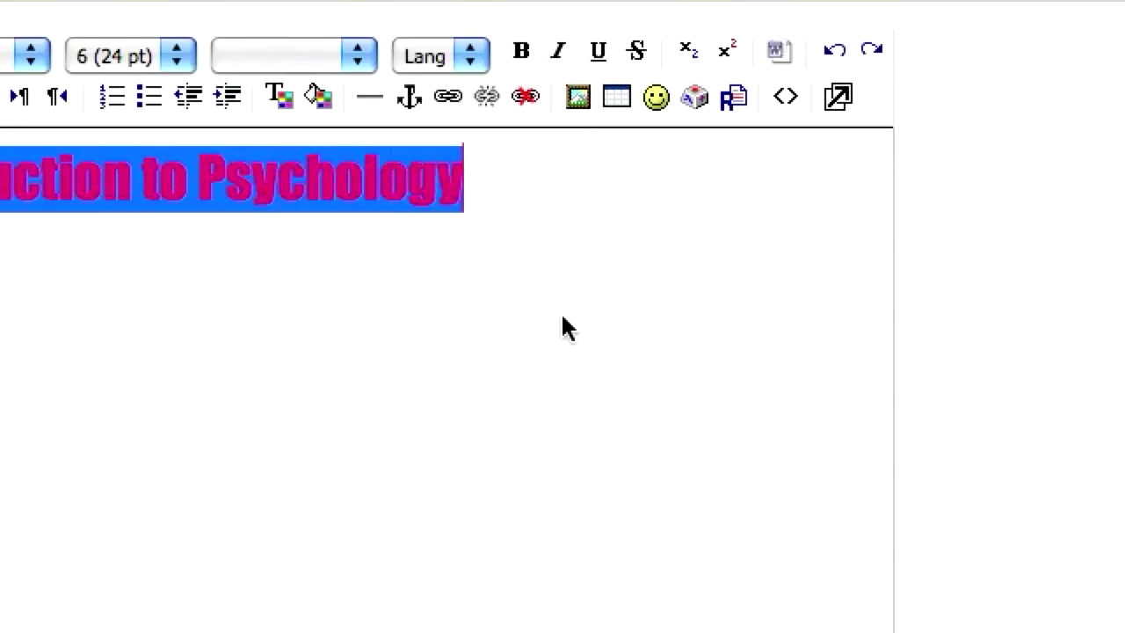
pyautogui.click(562, 325)
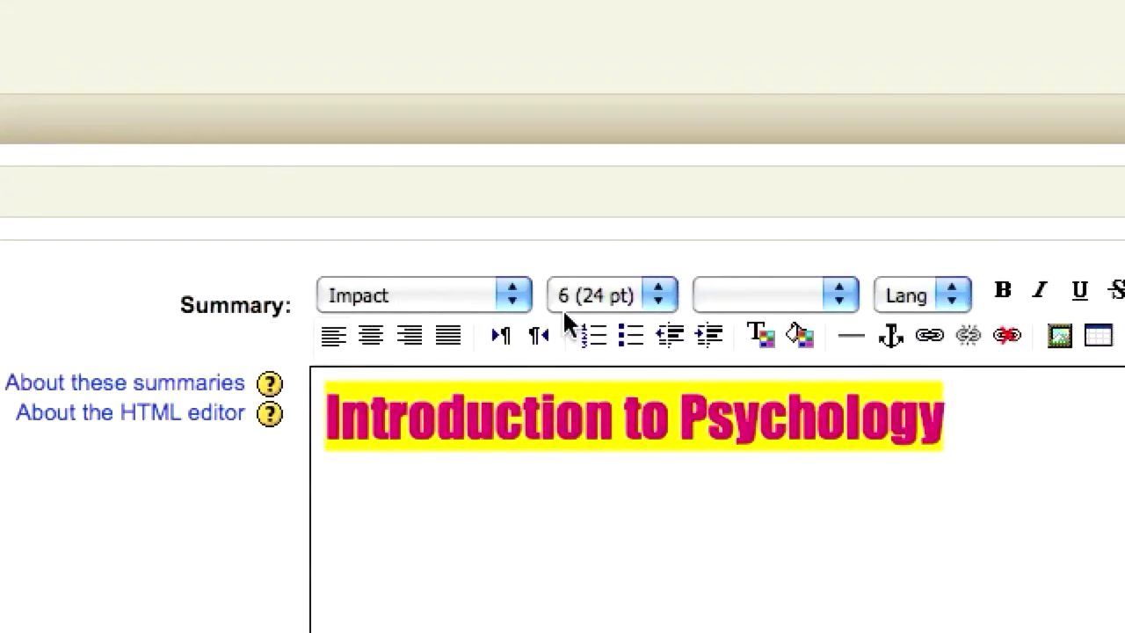
pyautogui.click(807, 204)
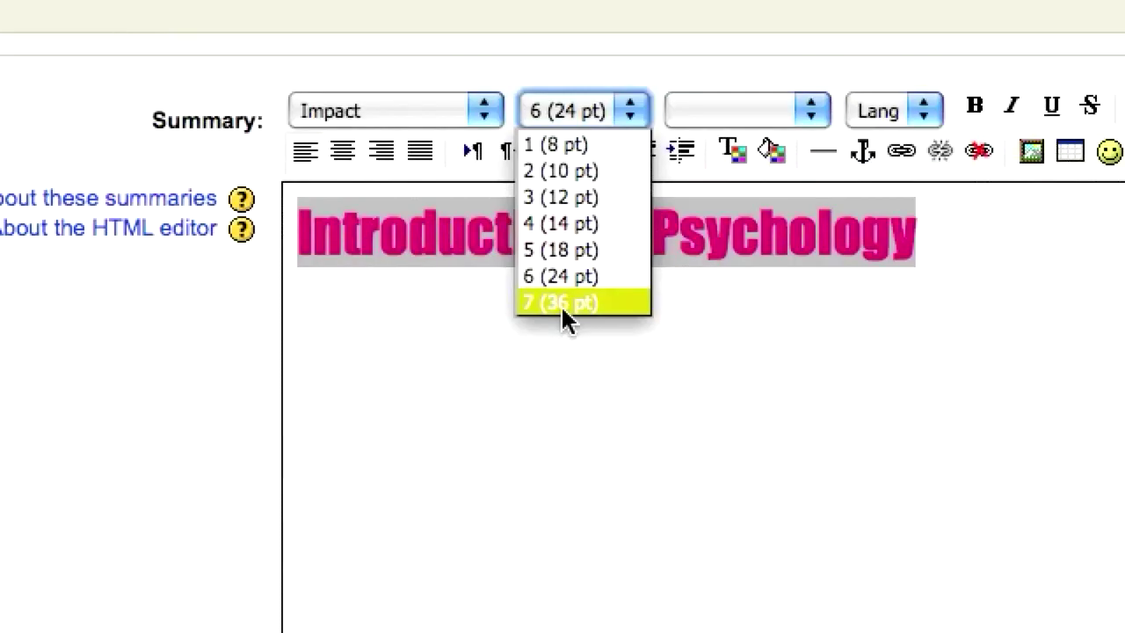
pyautogui.click(561, 302)
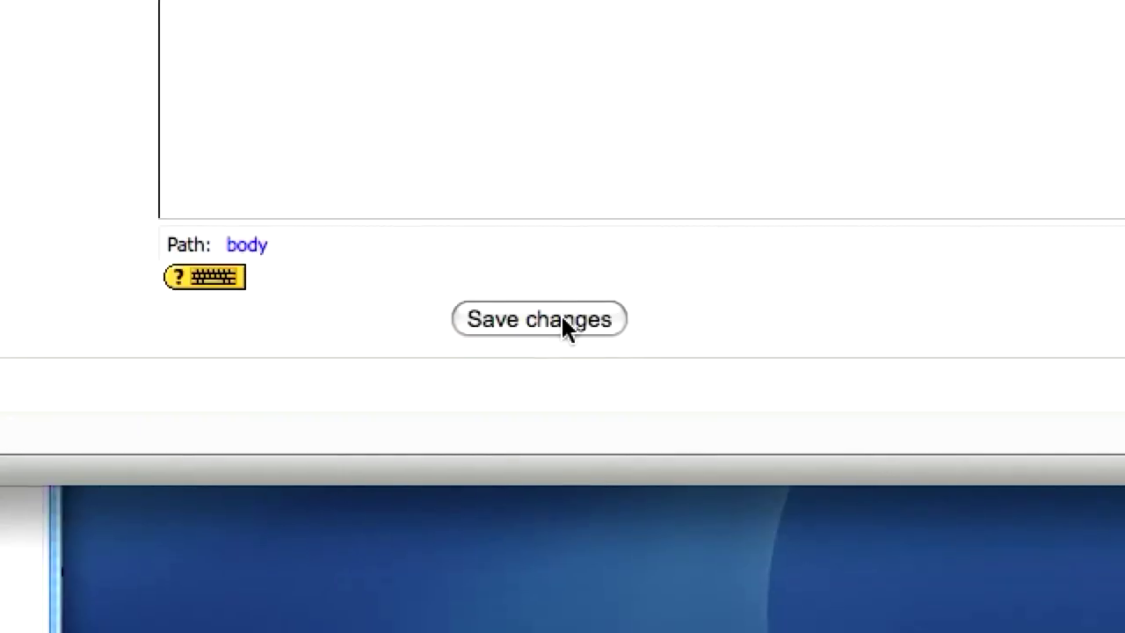
pyautogui.click(562, 319)
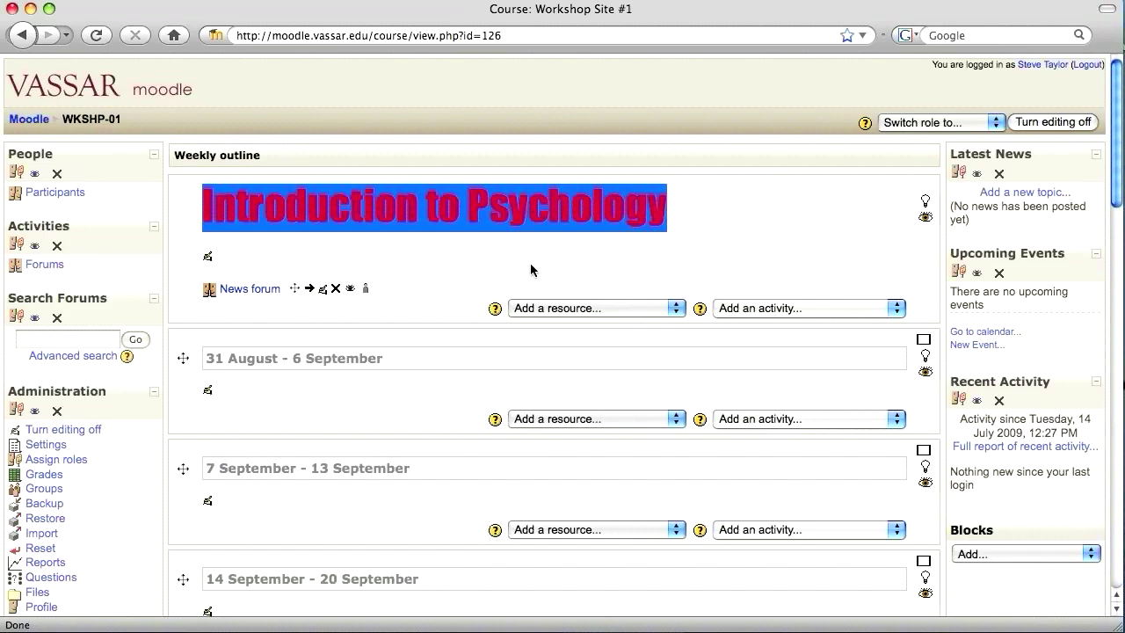
# Reopen the week 0 summary, select the heading, and bring up the Insert Image dialog.
pyautogui.click(208, 258)
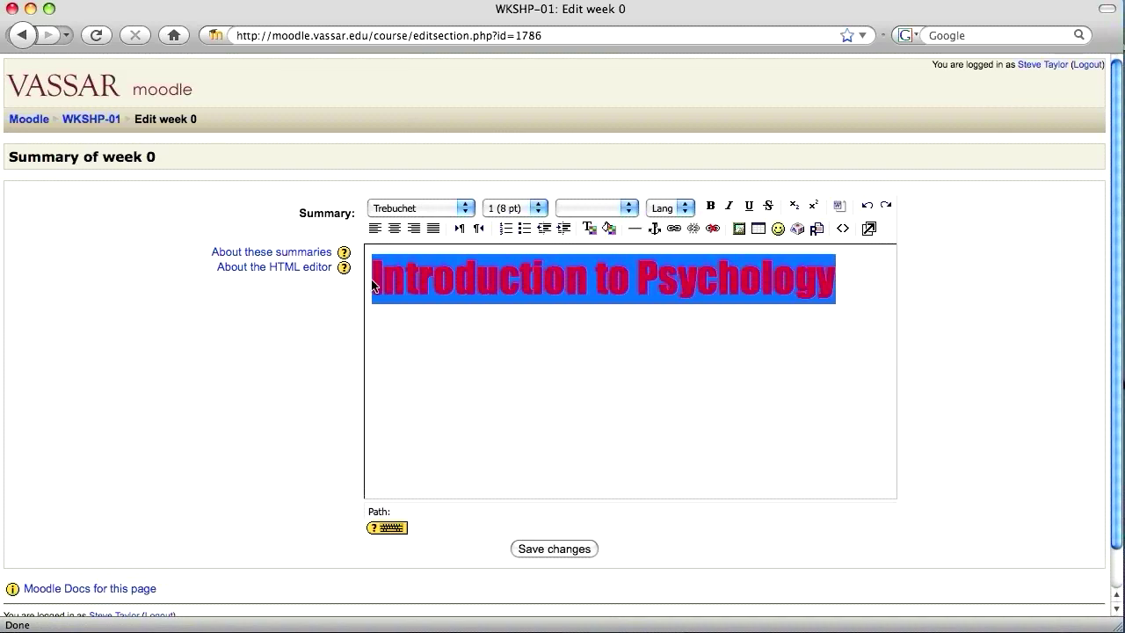
pyautogui.moveTo(372, 284); pyautogui.dragTo(373, 284)
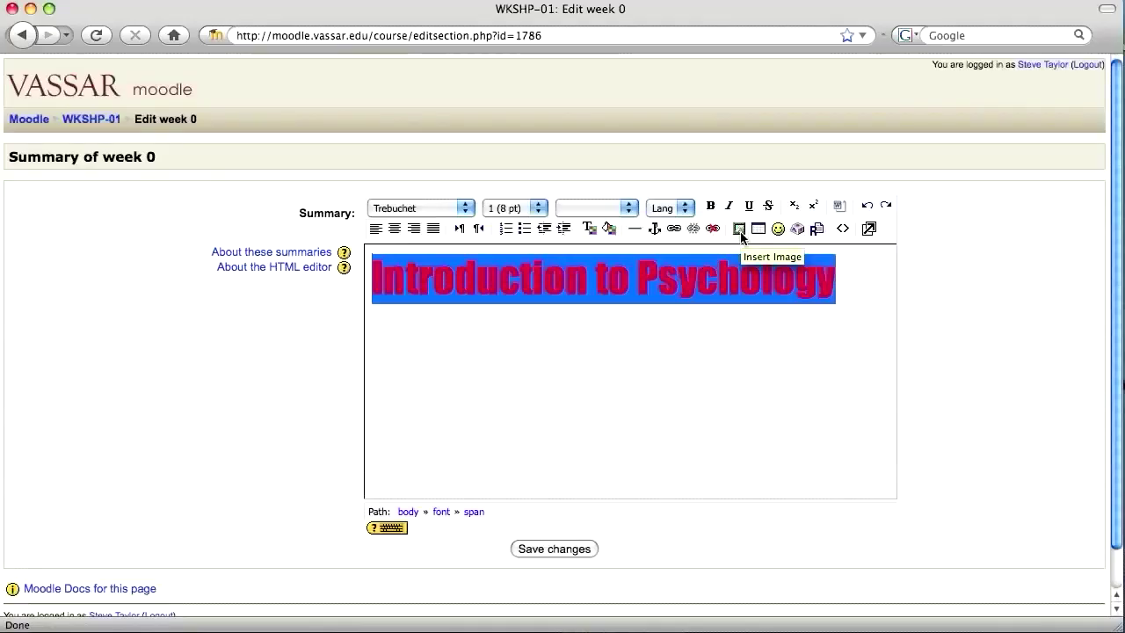
pyautogui.click(561, 311)
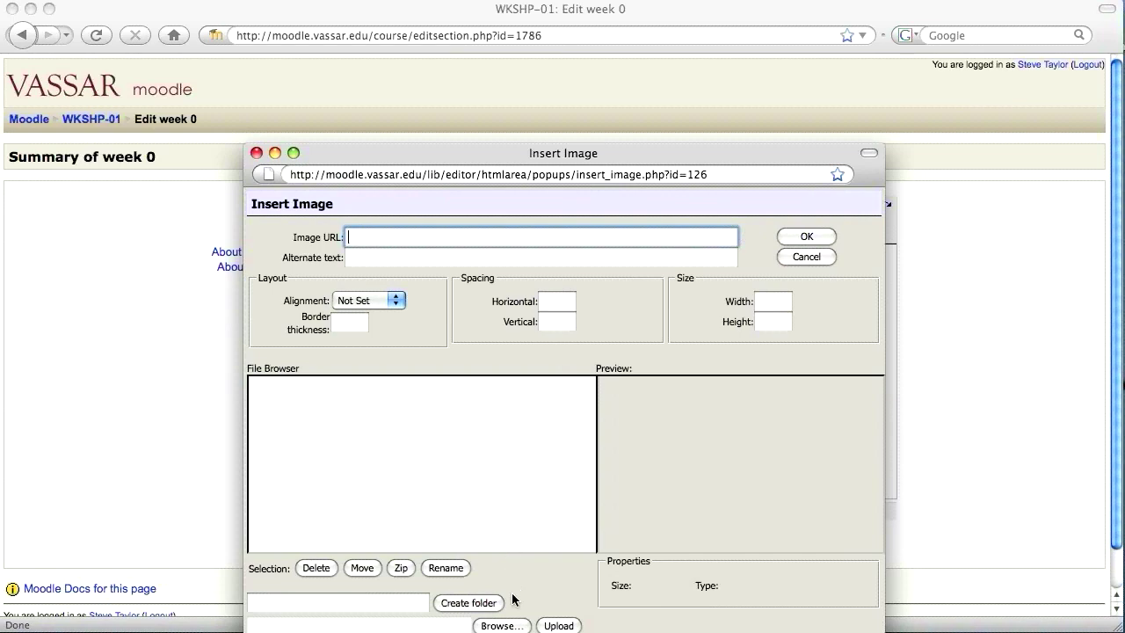
# Upload psychology.jpg from the Desktop to the course files.
pyautogui.click(498, 626)
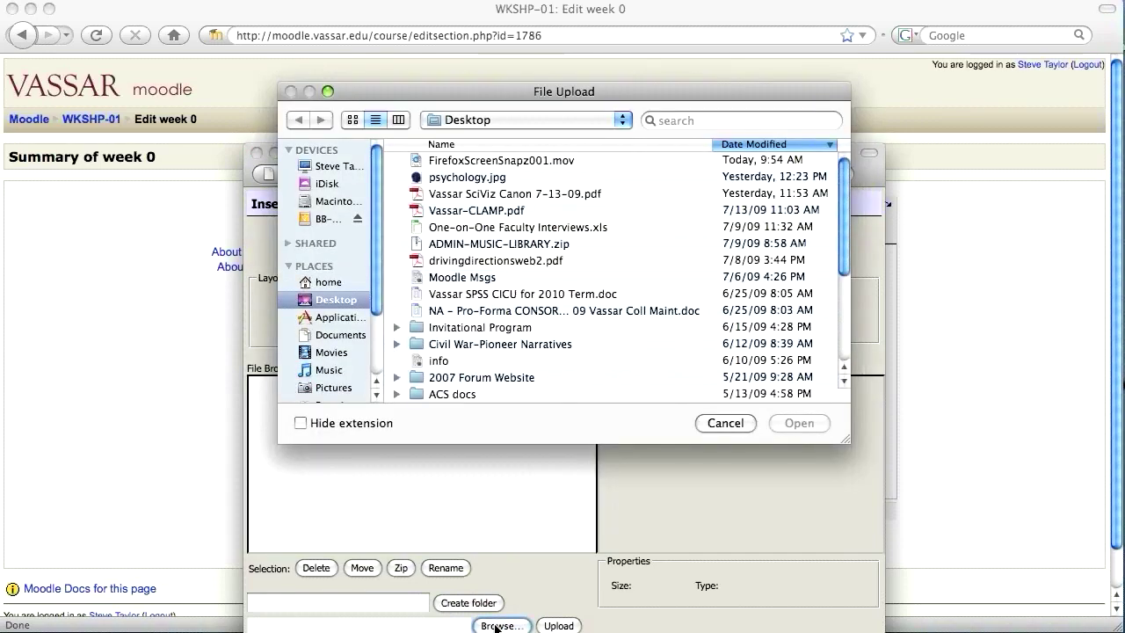
pyautogui.click(476, 178)
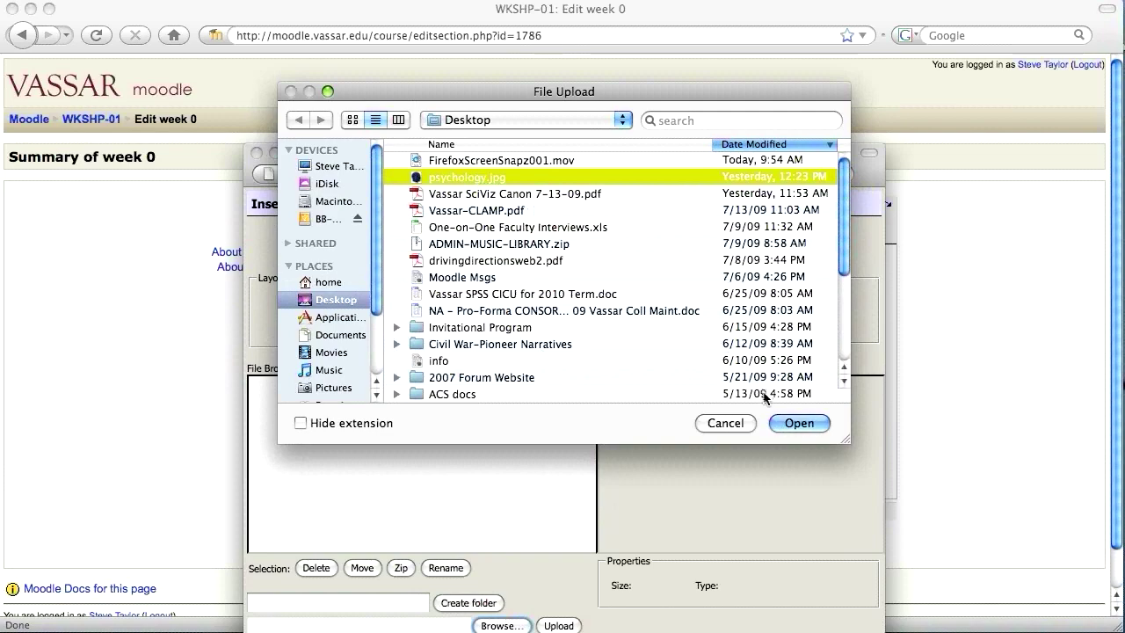
pyautogui.click(795, 423)
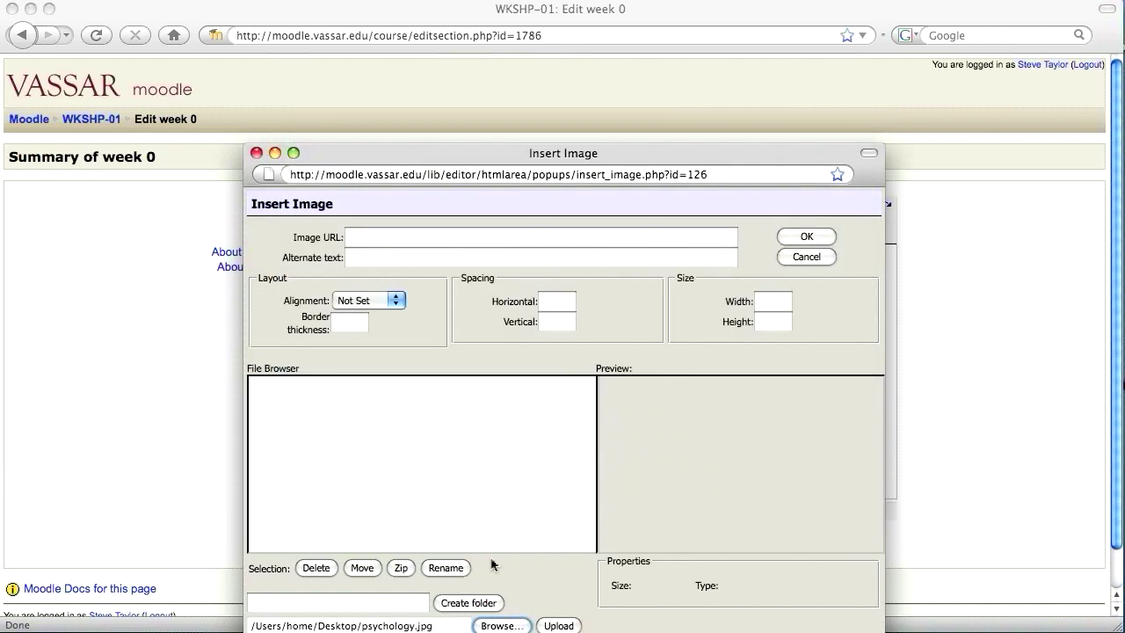
pyautogui.click(561, 625)
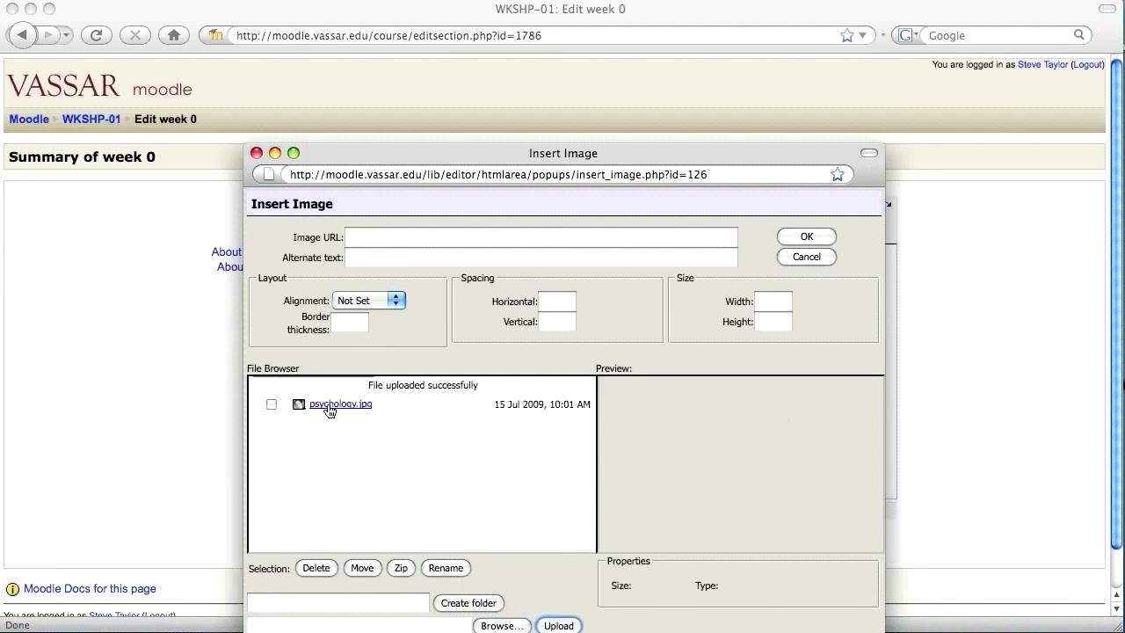
# Insert psychology.jpg into the week 0 summary with alternate text 'banner image'.
pyautogui.click(329, 406)
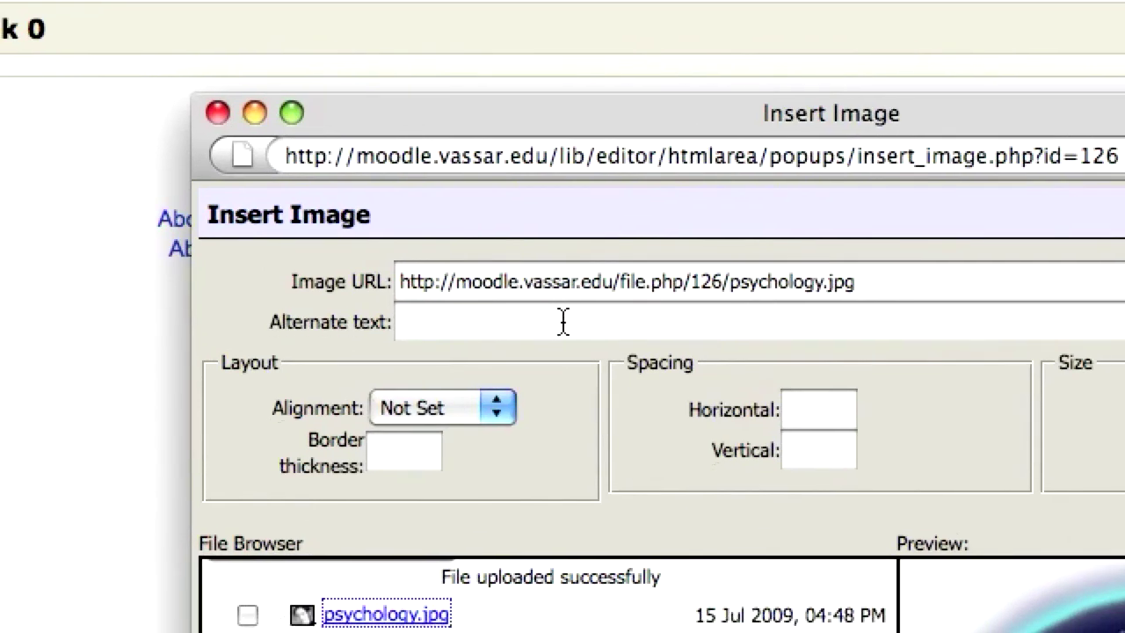
pyautogui.click(563, 321)
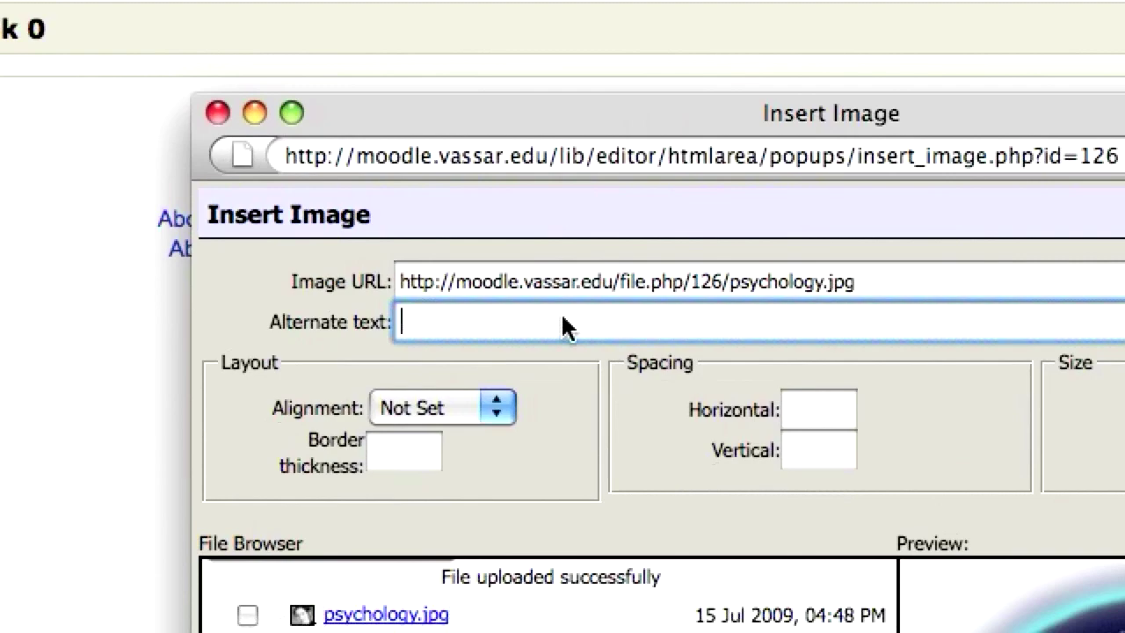
pyautogui.write('banner ')
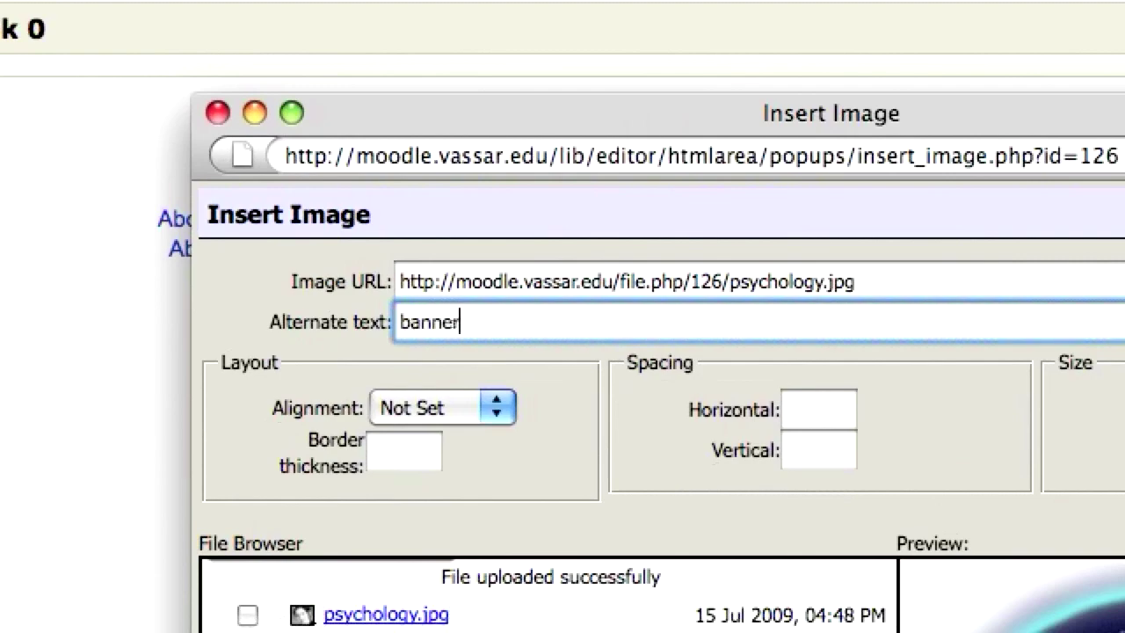
pyautogui.write('image')
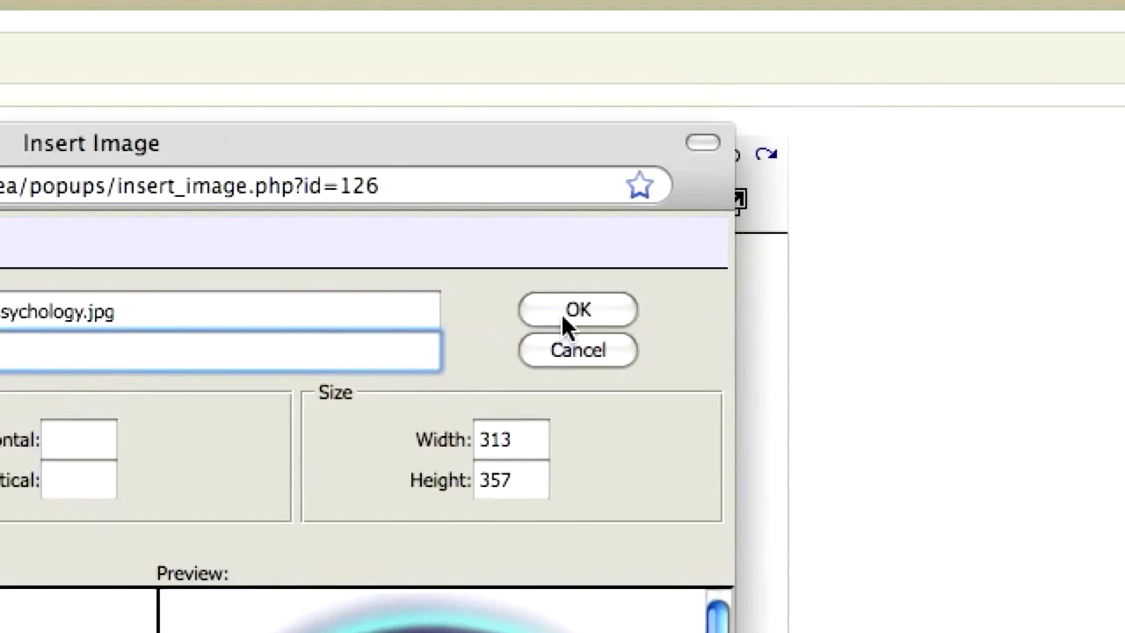
pyautogui.click(565, 319)
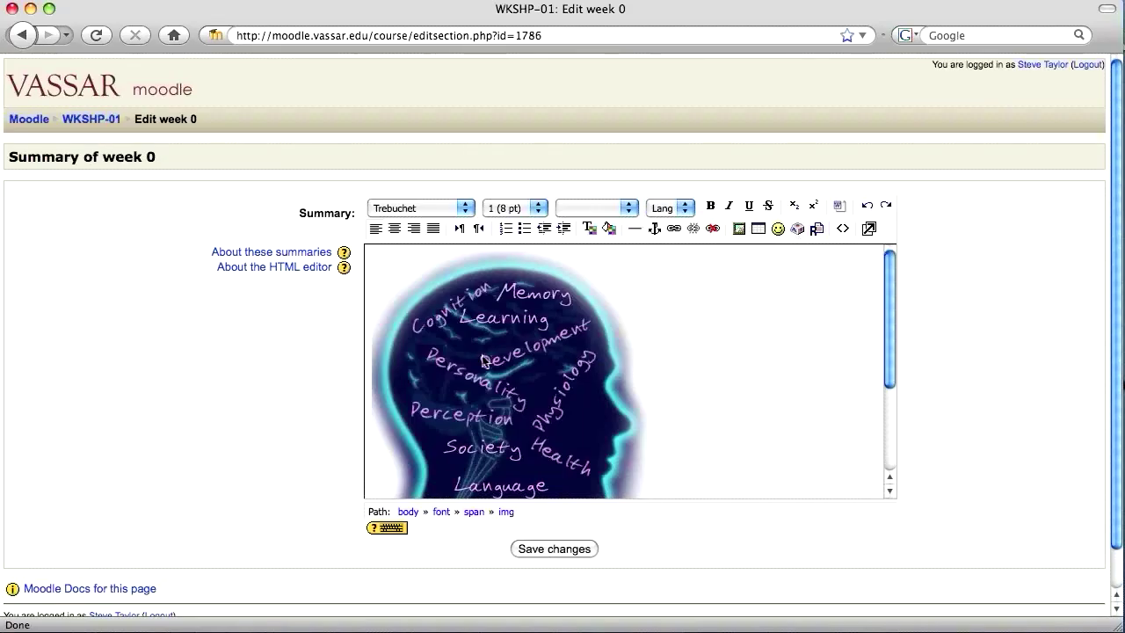
# Shrink the head image to about 265 by 302 so the heading sits beside it.
pyautogui.hotkey('shift', 'Tab')
pyautogui.hotkey('ctrl', 'shift', 'End')
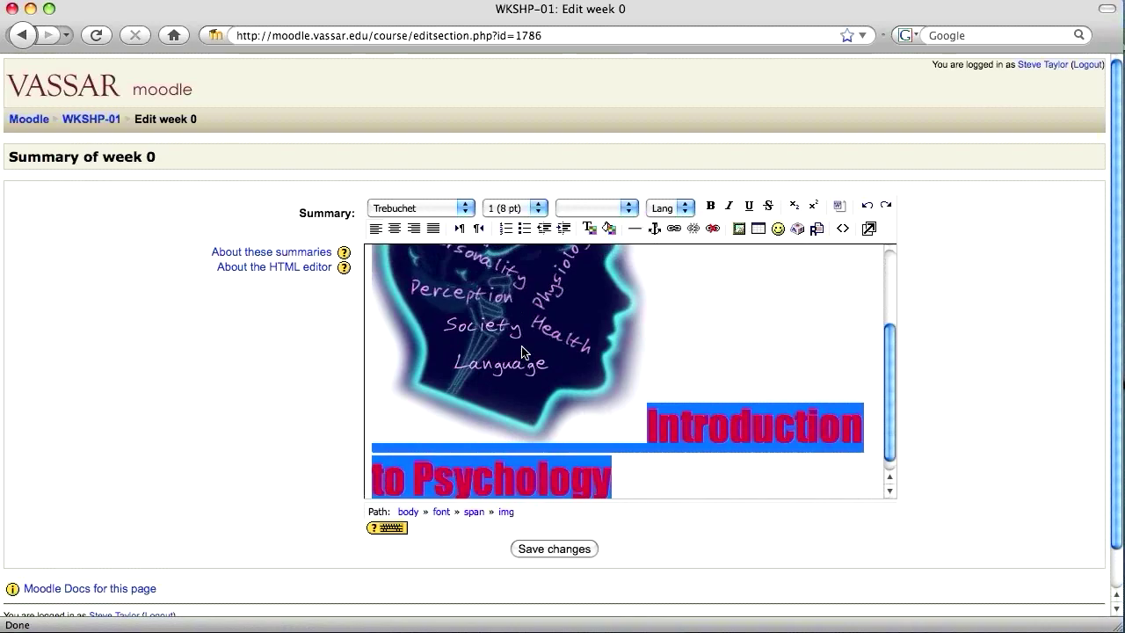
pyautogui.click(522, 352)
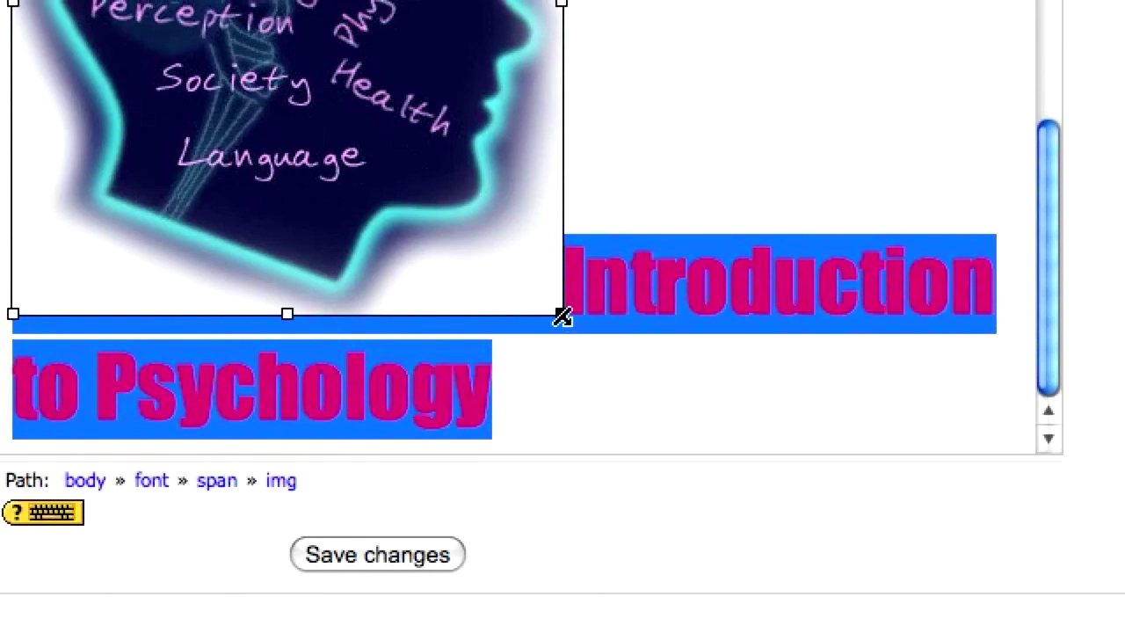
pyautogui.moveTo(562, 317)
pyautogui.mouseDown()
pyautogui.moveTo(477, 220)
pyautogui.moveTo(498, 273)
pyautogui.moveTo(450, 227)
pyautogui.moveTo(565, 327)
pyautogui.mouseUp()
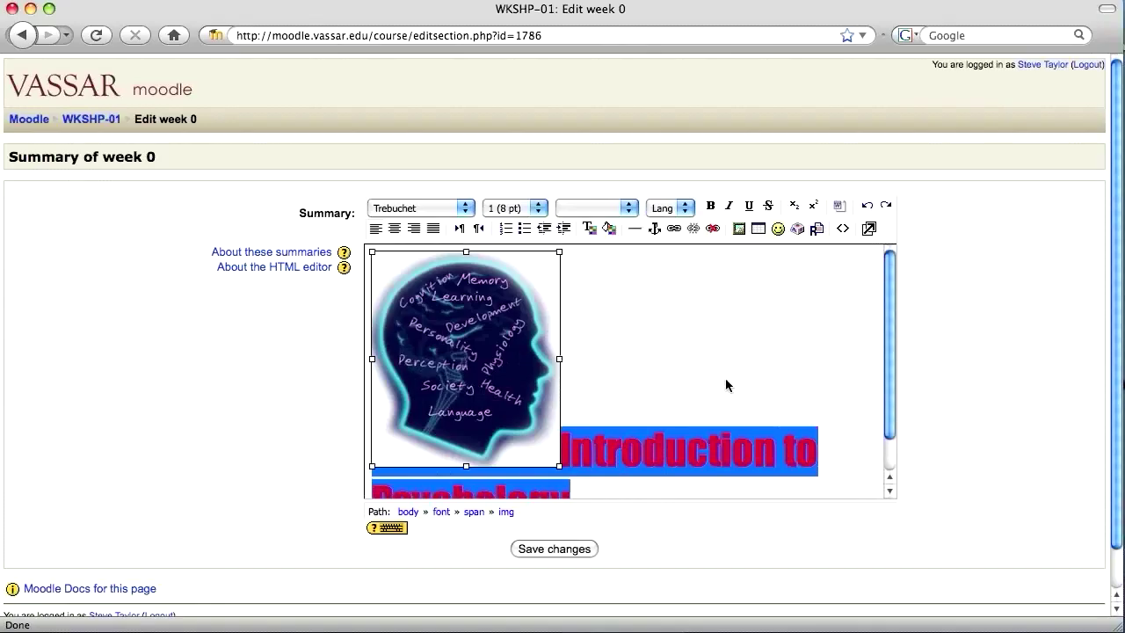
# Set the heading font to Trebuchet and colour its text blue.
pyautogui.click(646, 367)
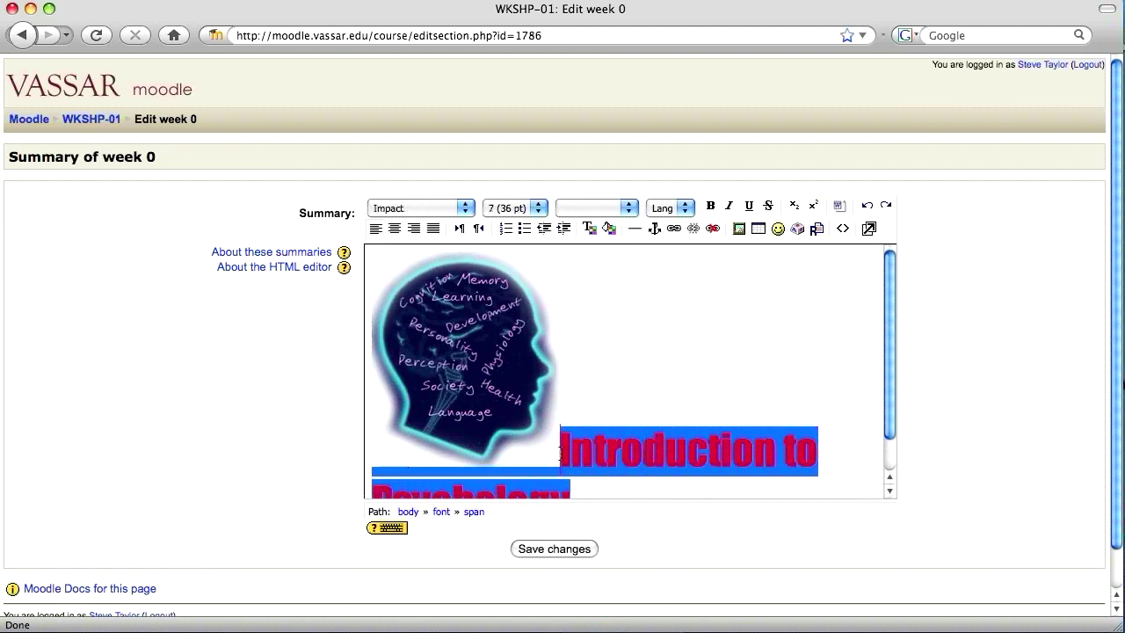
pyautogui.click(560, 451)
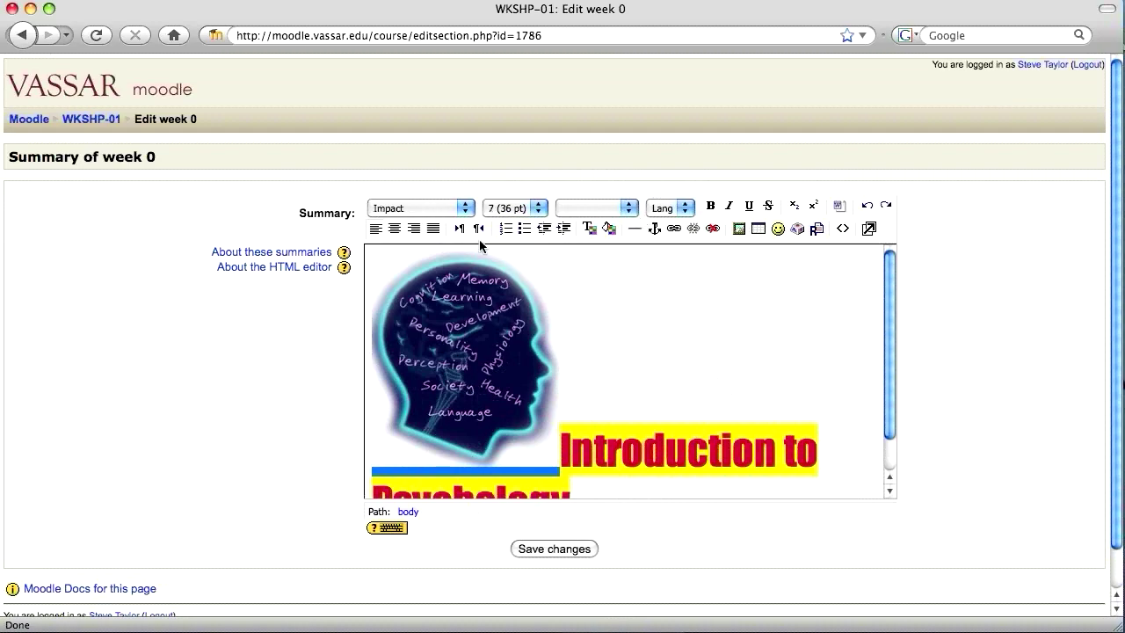
pyautogui.click(463, 210)
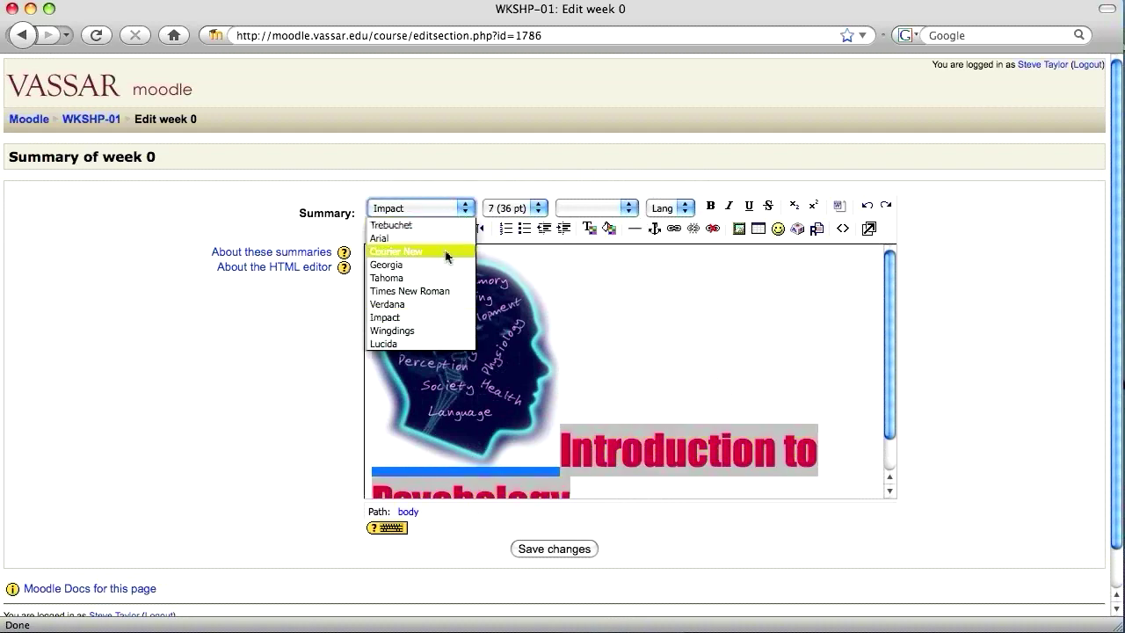
pyautogui.click(436, 225)
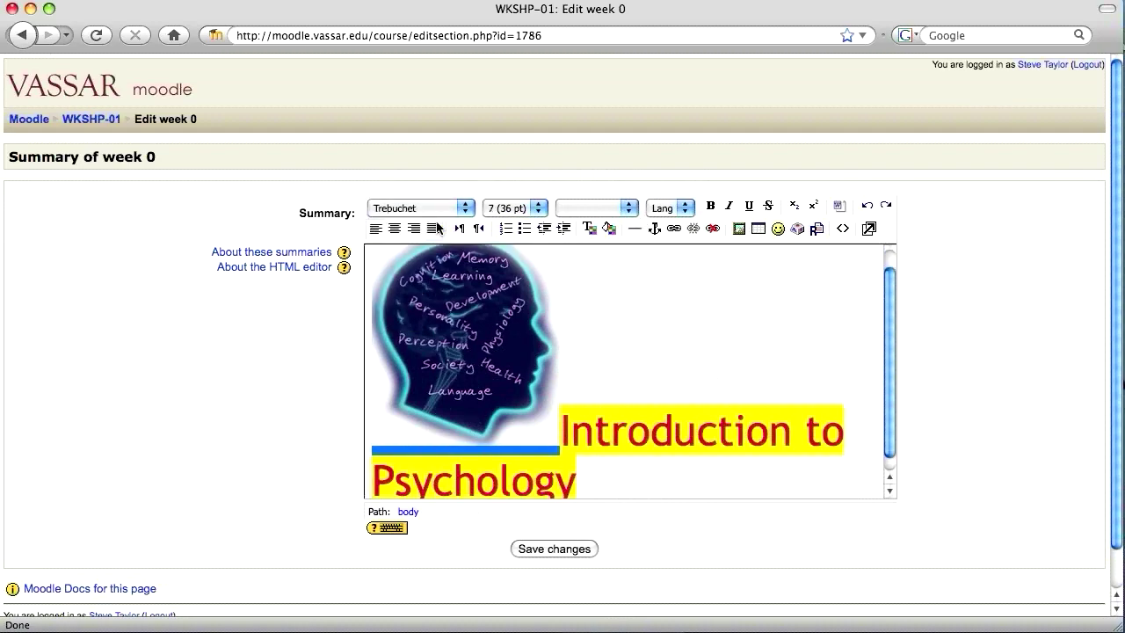
pyautogui.click(590, 231)
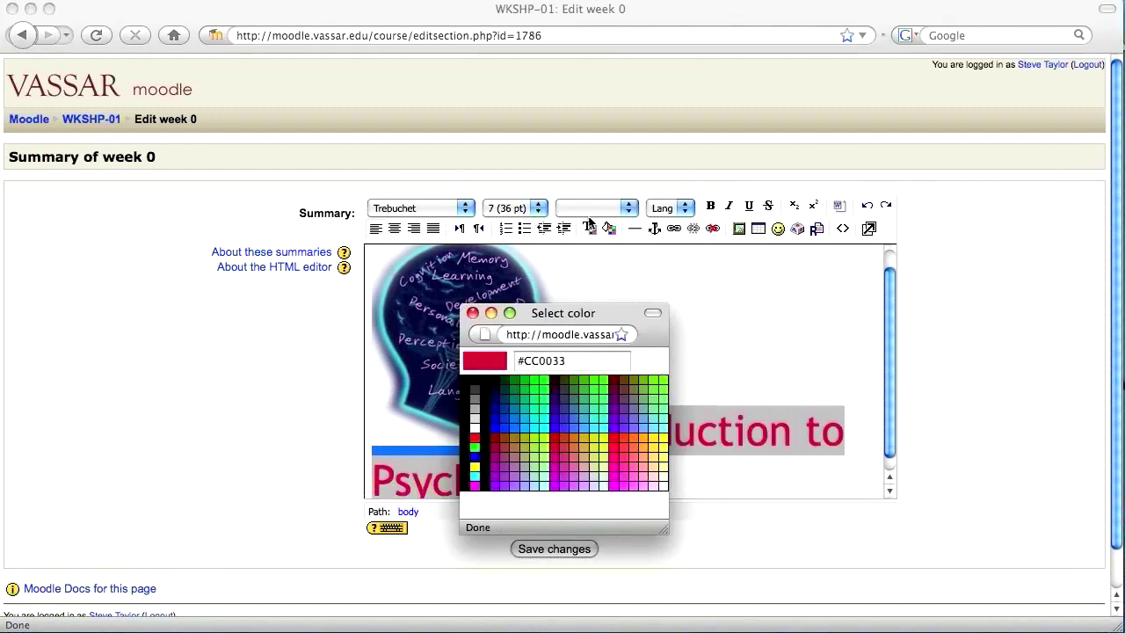
pyautogui.click(525, 429)
# Remove the yellow background behind the heading and save the week 0 summary.
pyautogui.moveTo(610, 258); pyautogui.dragTo(309, 255)
pyautogui.click(608, 229)
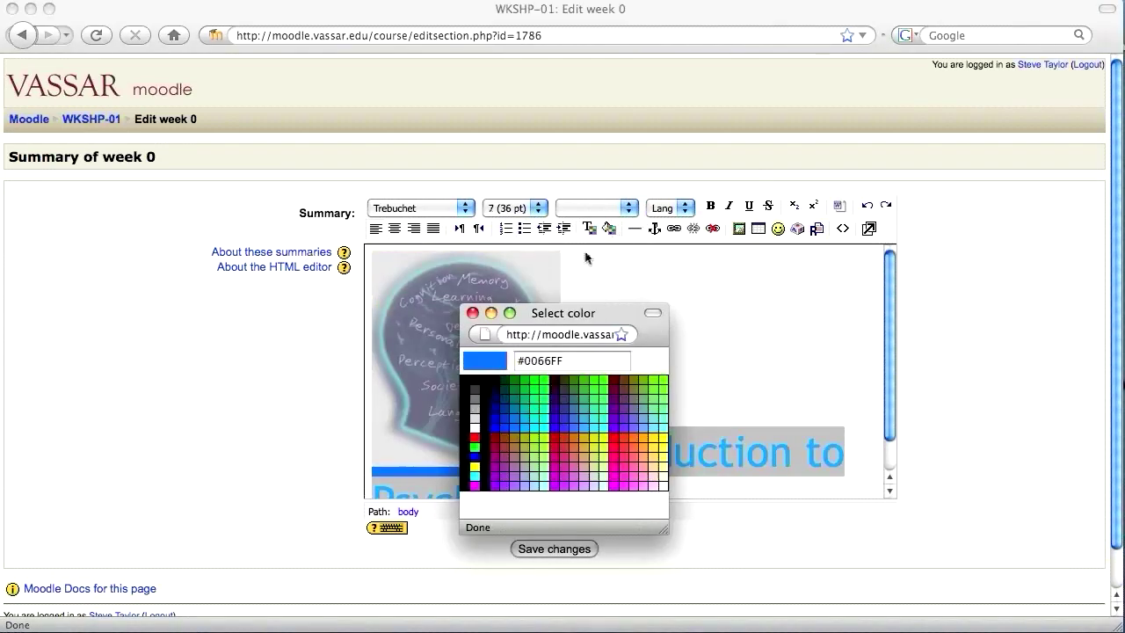
pyautogui.click(474, 437)
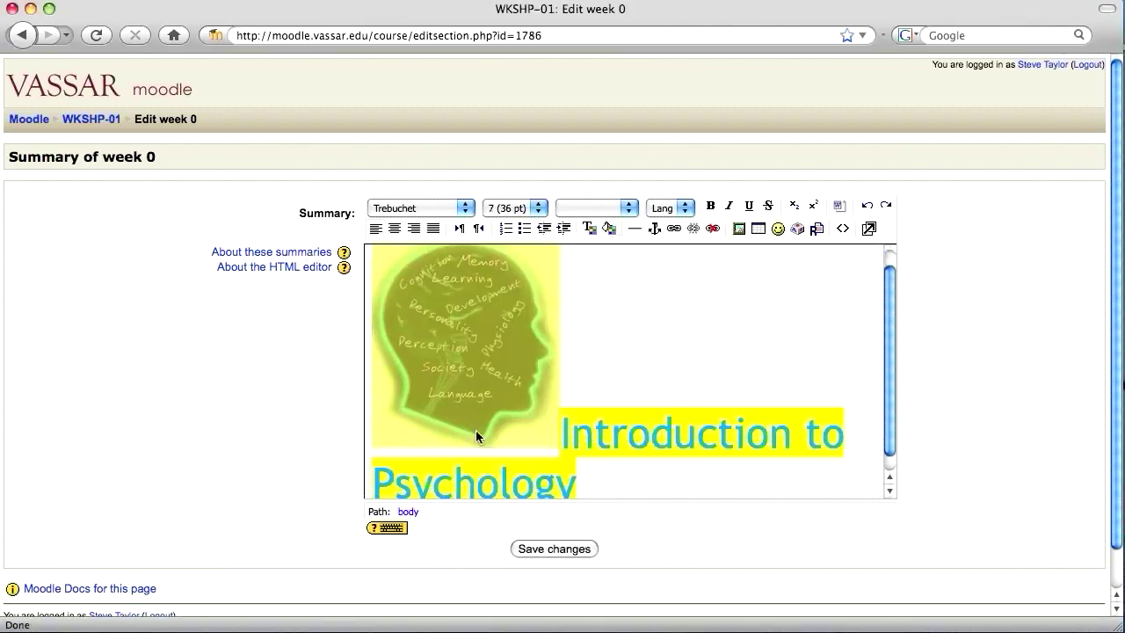
pyautogui.click(638, 475)
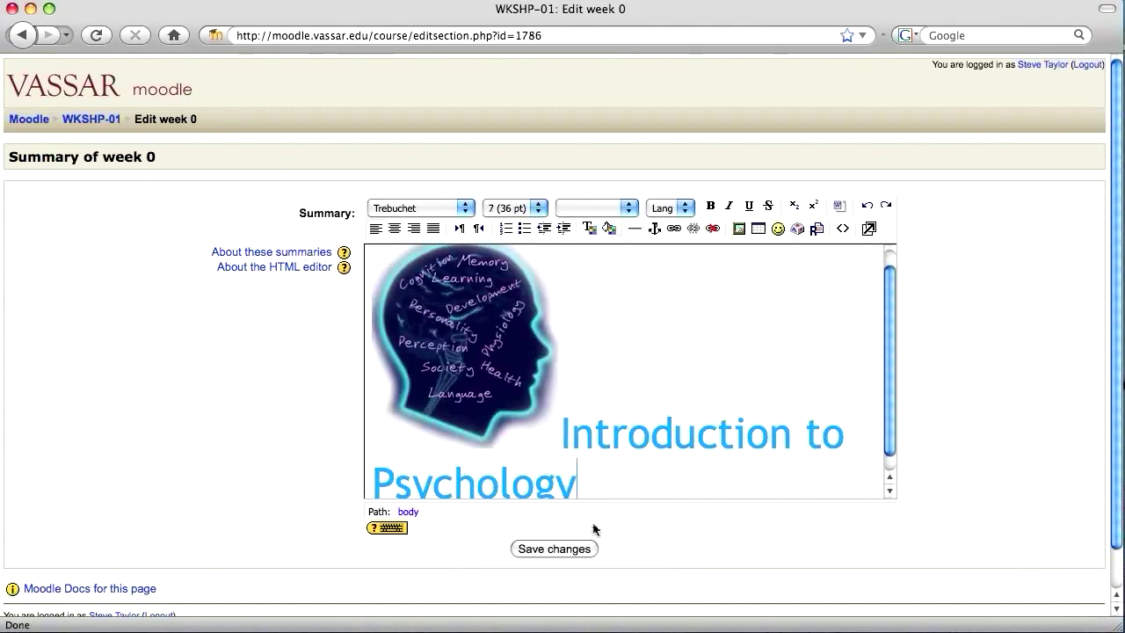
pyautogui.click(560, 550)
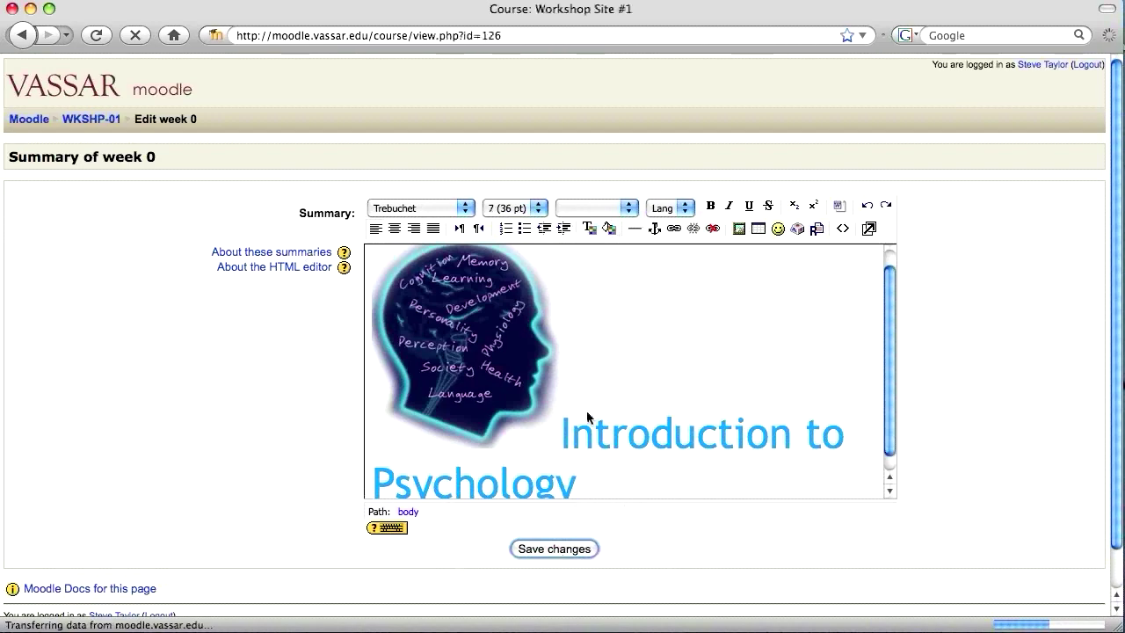